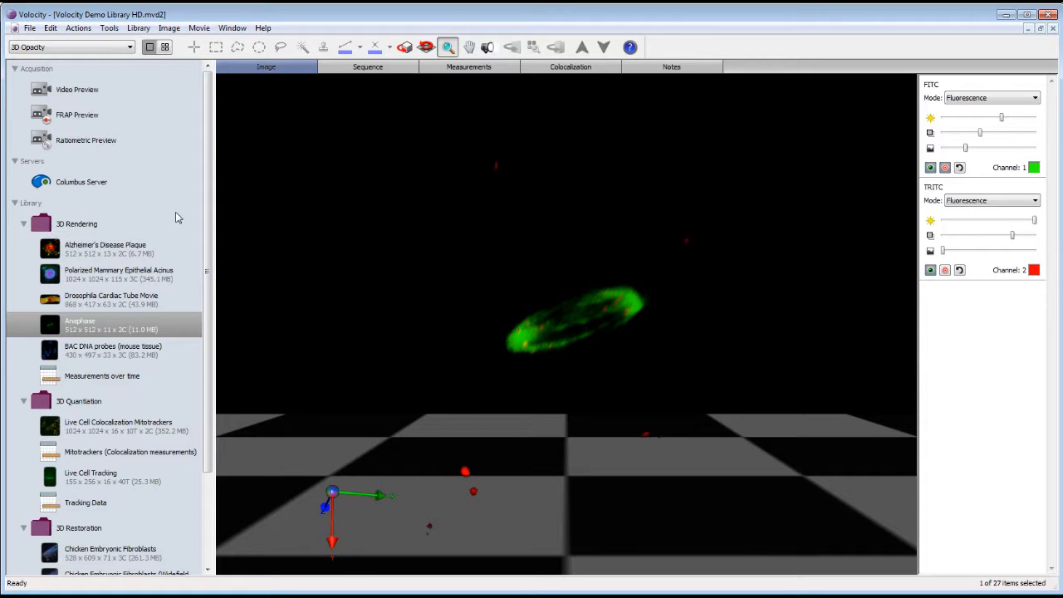
Open the rendering-mode list for the Anaphase volume, currently set to 3D Opacity
{"action": "left_click", "coordinate": [131, 50]}
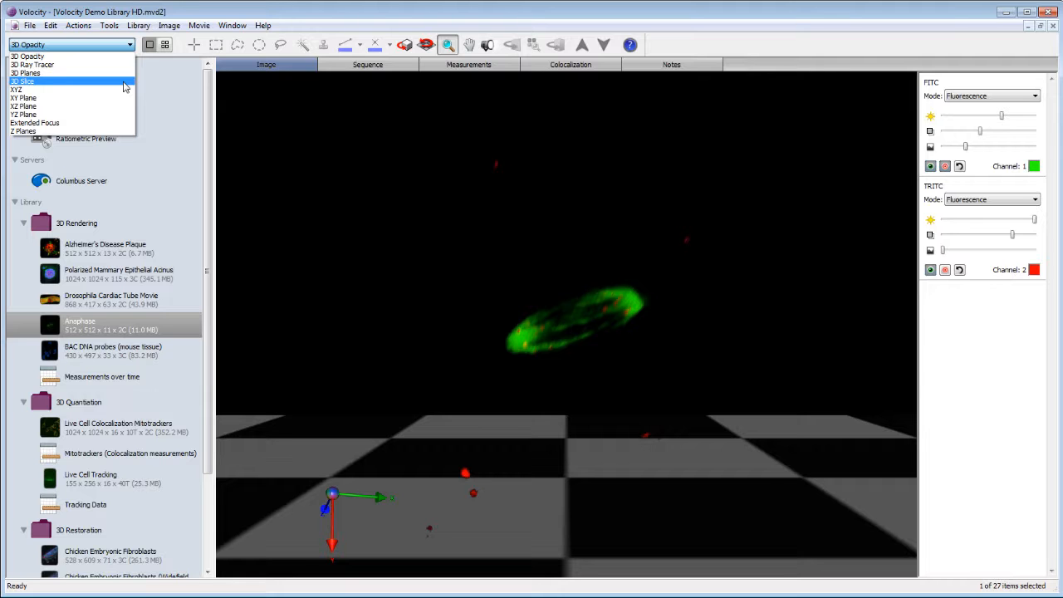
Switch the Anaphase volume to 3D Slice rendering and zoom in to enlarge the slice box
{"action": "left_click", "coordinate": [123, 82]}
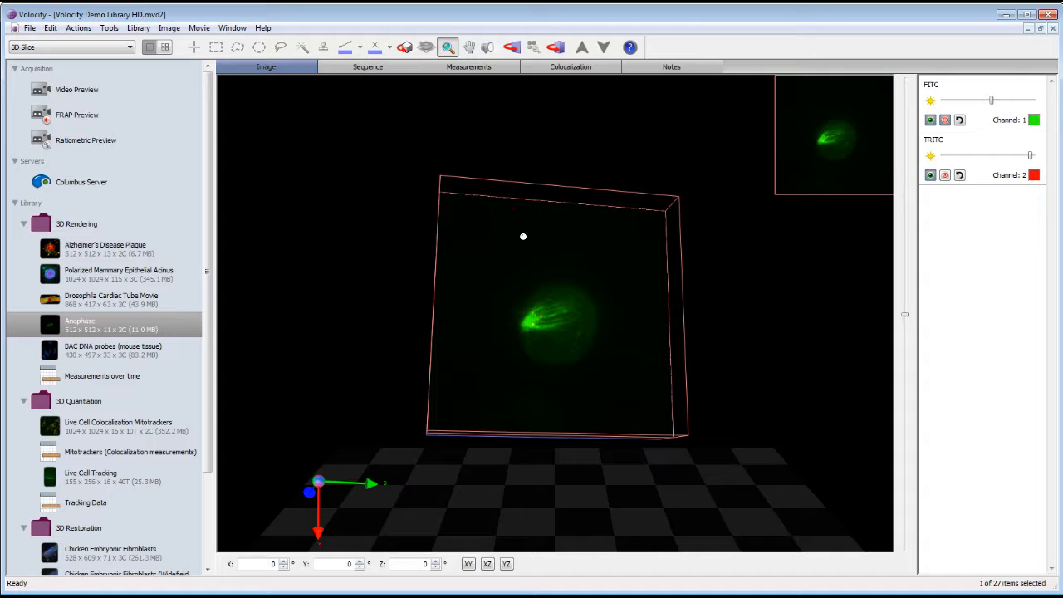
{"action": "left_click_drag", "start_coordinate": [523, 240], "coordinate": [526, 253]}
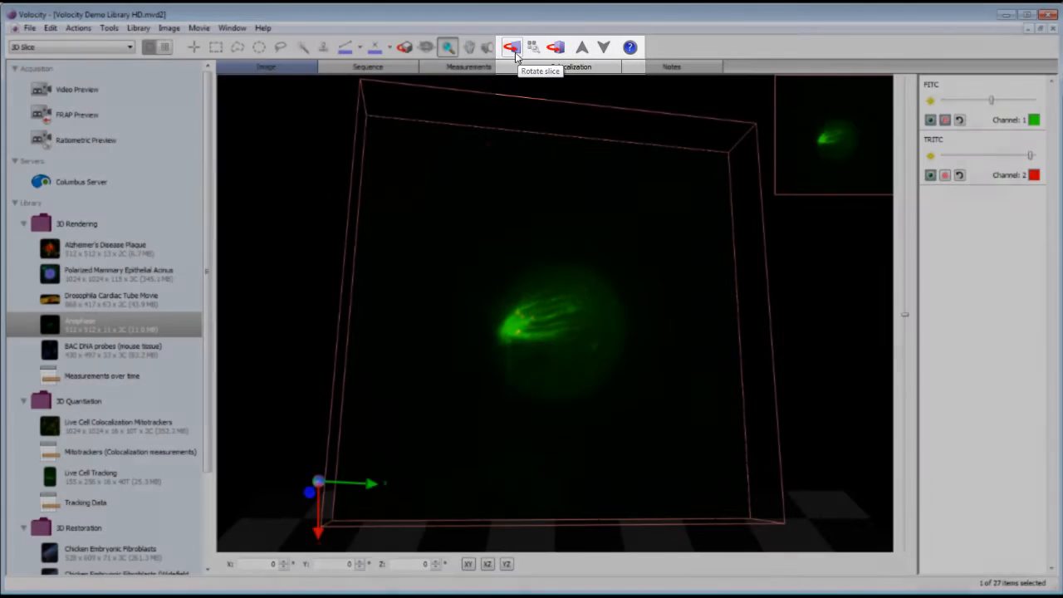
Rotate the slice plane to an oblique angle reading X 29, Y 21, Z 0
{"action": "left_click", "coordinate": [512, 49]}
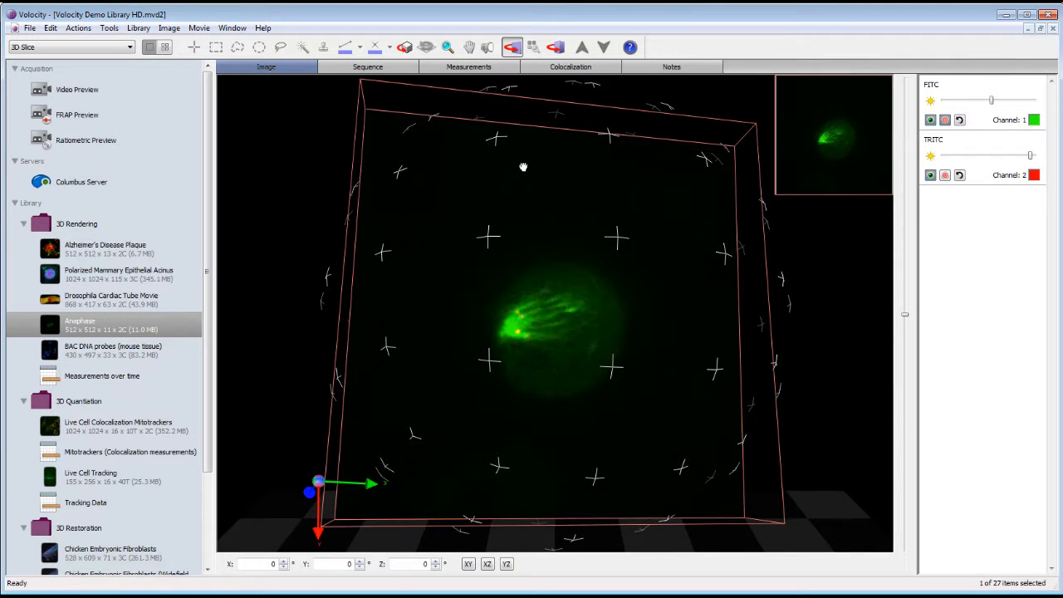
{"action": "left_click_drag", "start_coordinate": [523, 166], "coordinate": [405, 400]}
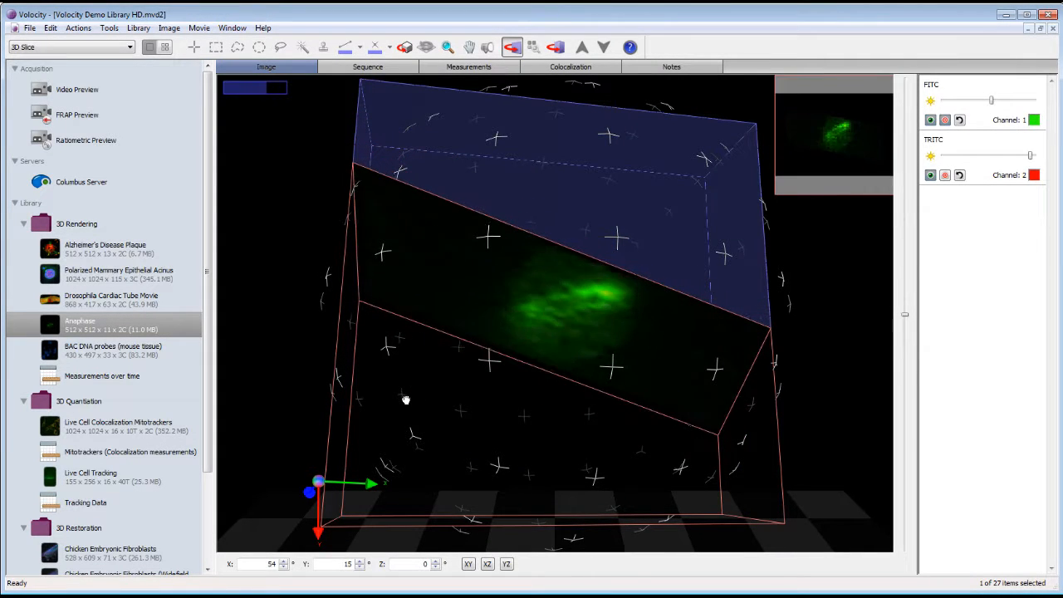
{"action": "left_click_drag", "start_coordinate": [543, 391], "coordinate": [611, 457]}
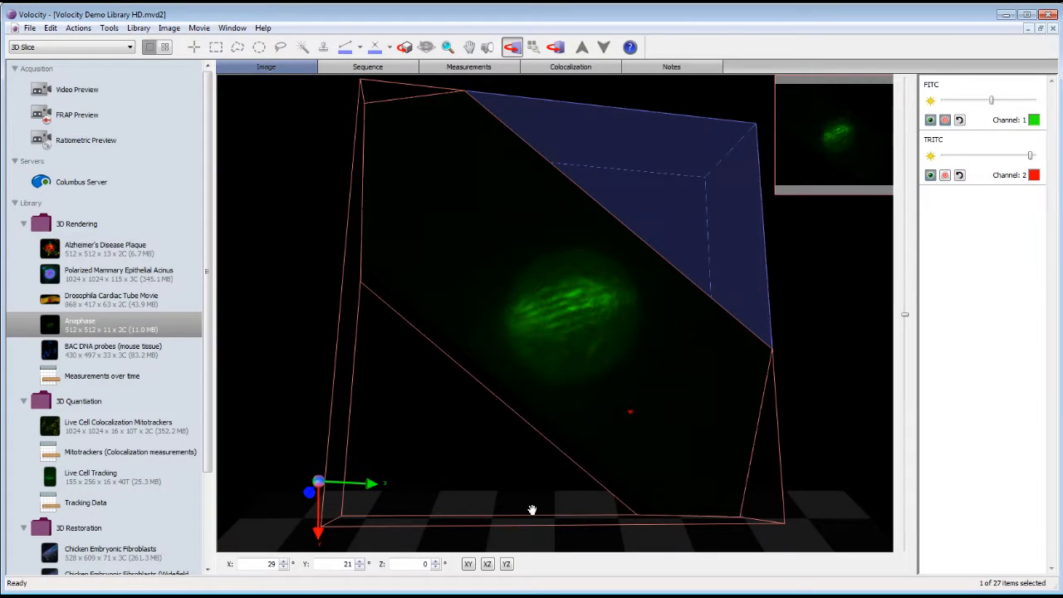
Check the slice in XY, XZ and YZ orientations, ending back at XY
{"action": "left_click", "coordinate": [468, 564]}
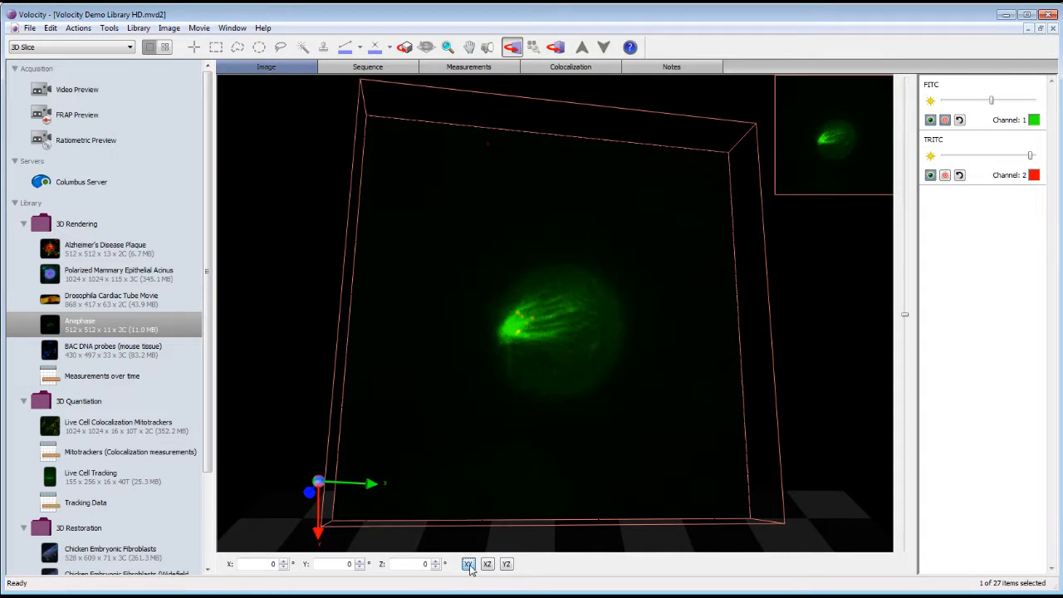
{"action": "left_click", "coordinate": [486, 565]}
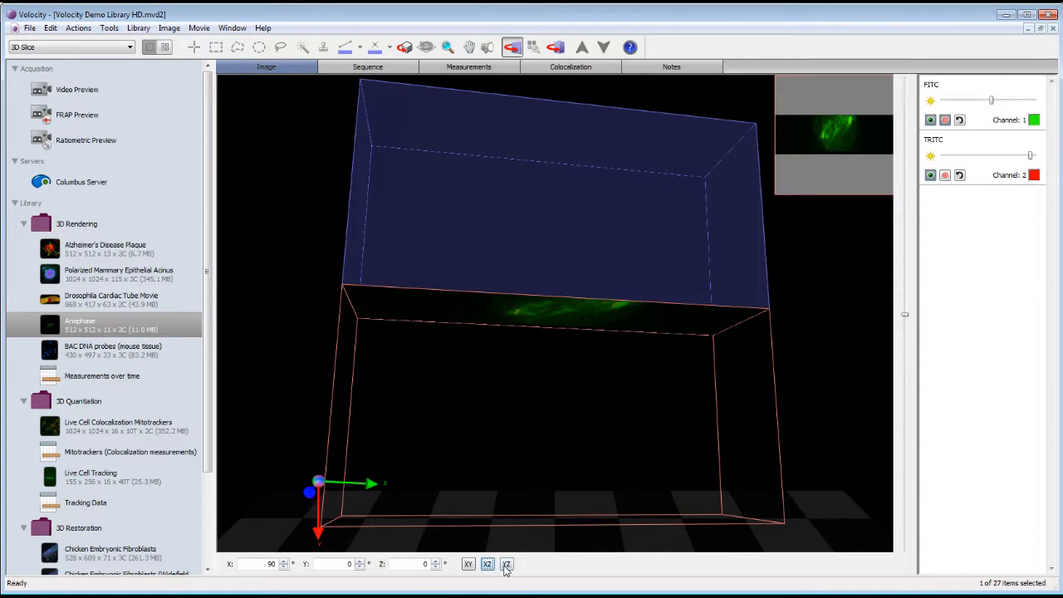
{"action": "left_click", "coordinate": [505, 565]}
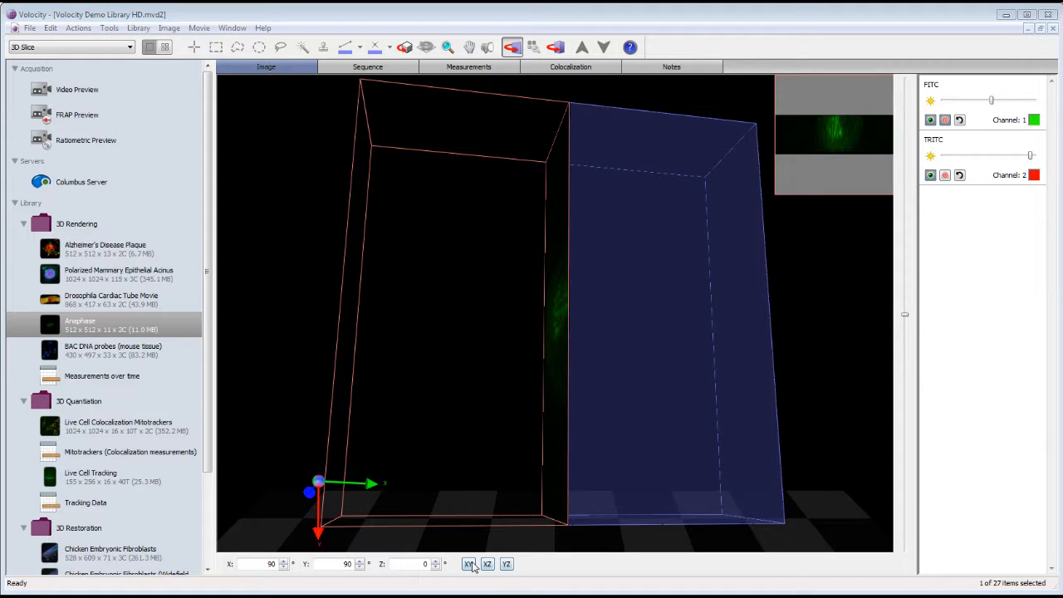
{"action": "left_click", "coordinate": [470, 564]}
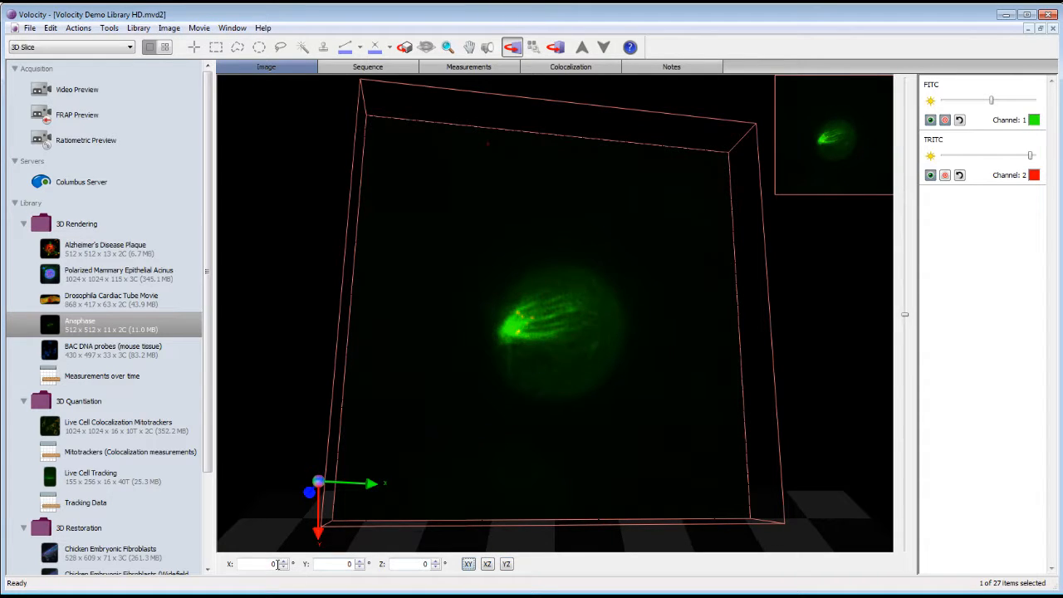
Set the slice plane angles to 40° about X and 19° about Y
{"action": "type", "text": "40"}
{"action": "key", "text": "Return"}
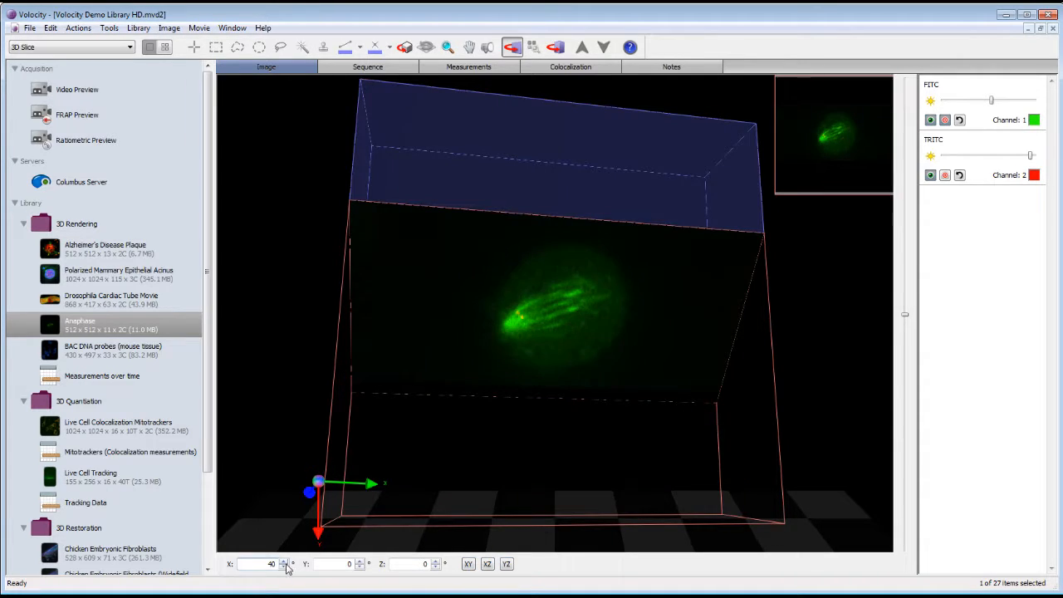
{"action": "double_click", "coordinate": [347, 563]}
{"action": "type", "text": "19"}
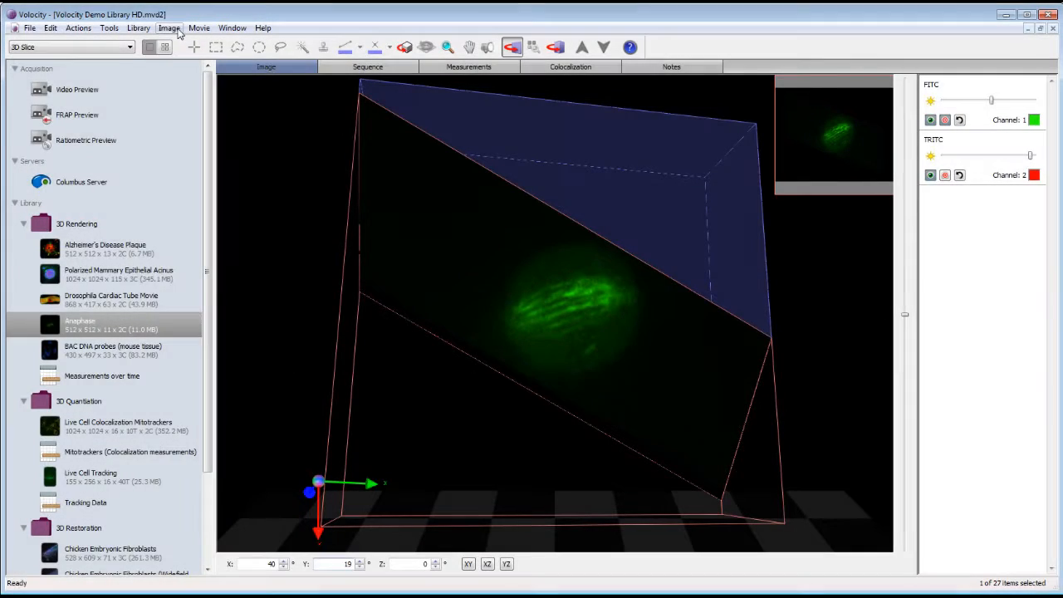
Move the oblique slice plane to a depth of about 18.04 µm through the spindle
{"action": "left_click", "coordinate": [170, 28]}
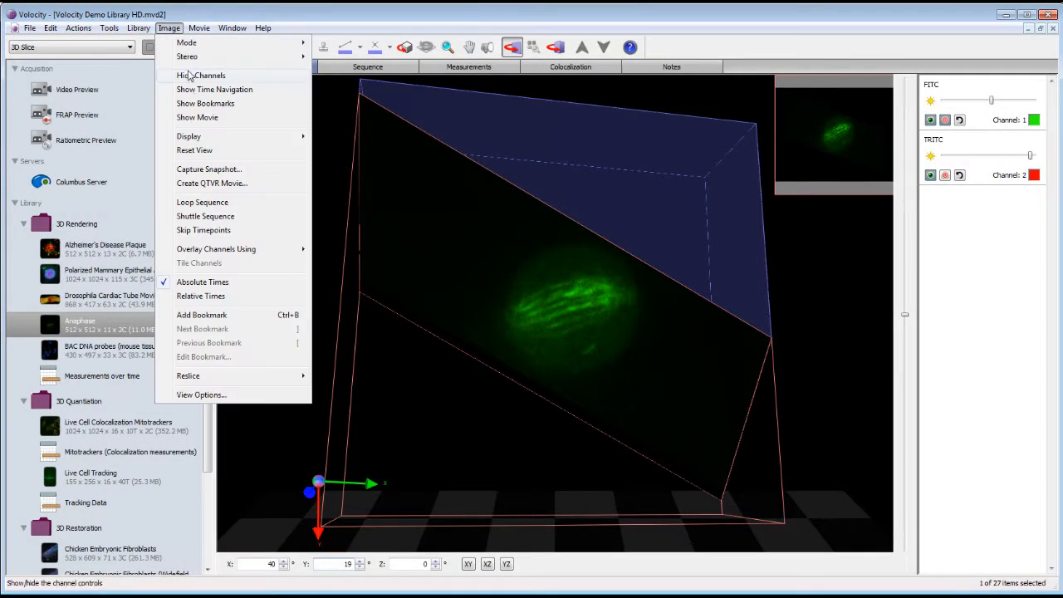
{"action": "mouse_move", "coordinate": [203, 138]}
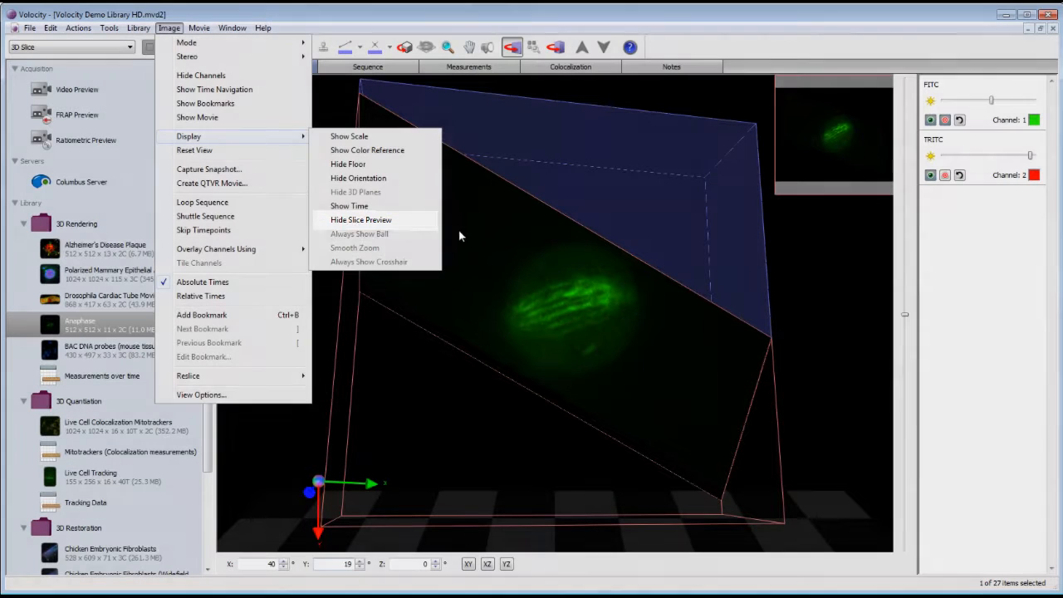
{"action": "left_click", "coordinate": [413, 221]}
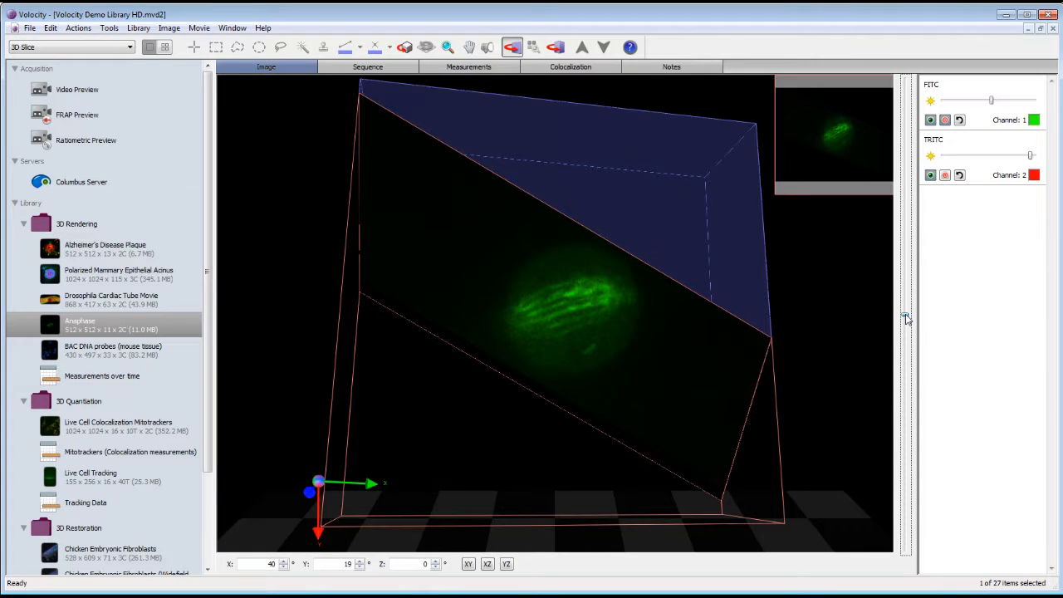
{"action": "mouse_move", "coordinate": [907, 315]}
{"action": "left_mouse_down"}
{"action": "mouse_move", "coordinate": [905, 288]}
{"action": "mouse_move", "coordinate": [905, 324]}
{"action": "mouse_move", "coordinate": [905, 299]}
{"action": "left_mouse_up"}
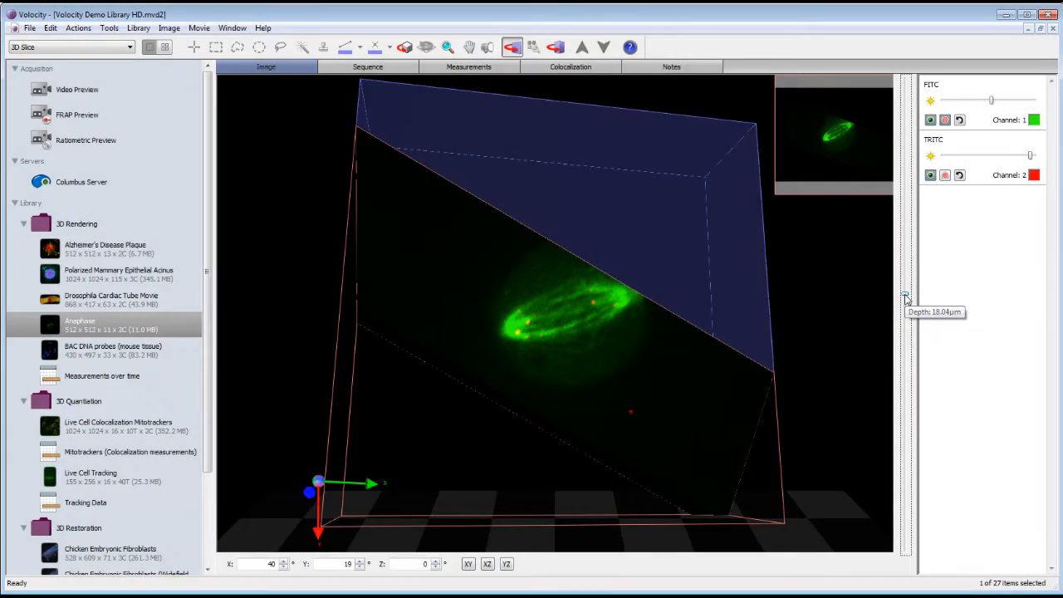
{"action": "left_click_drag", "start_coordinate": [904, 295], "coordinate": [904, 299]}
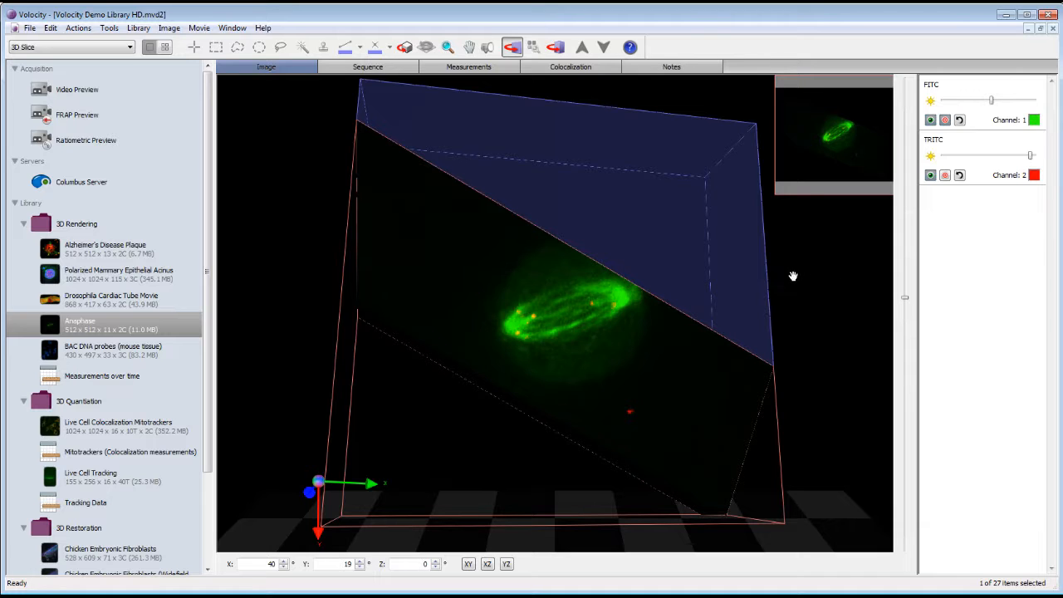
Create Anaphase (resliced) from the tilted plane with Image > Reslice > Image
{"action": "left_click", "coordinate": [169, 29]}
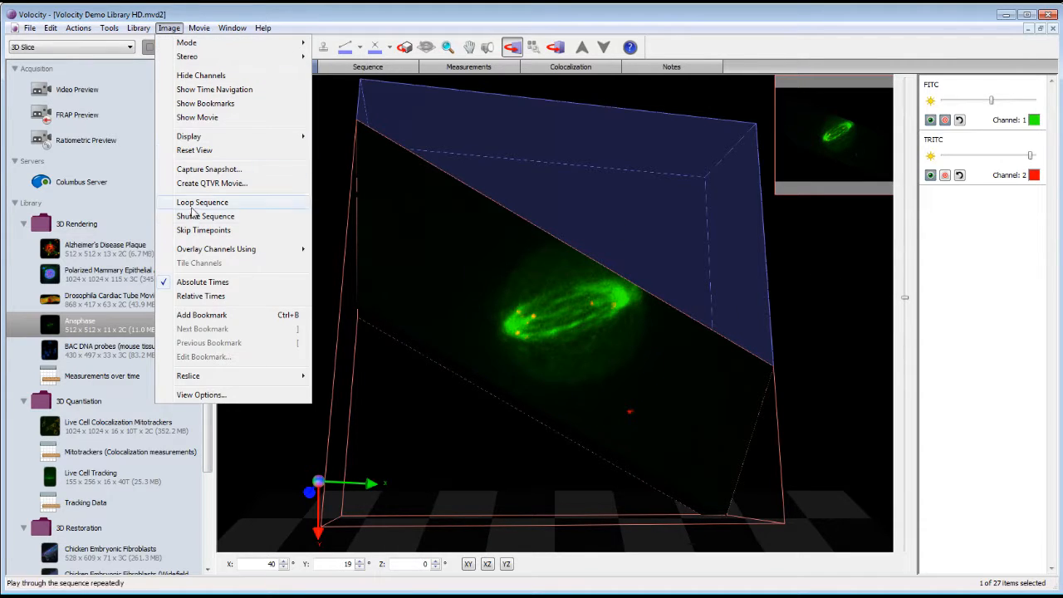
{"action": "mouse_move", "coordinate": [245, 381]}
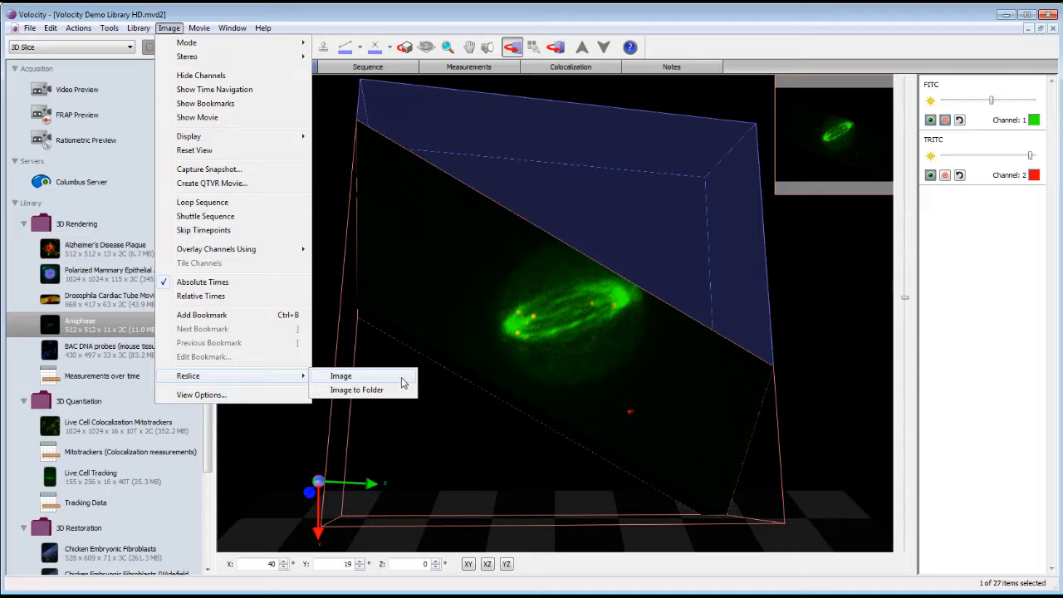
{"action": "left_click", "coordinate": [401, 377]}
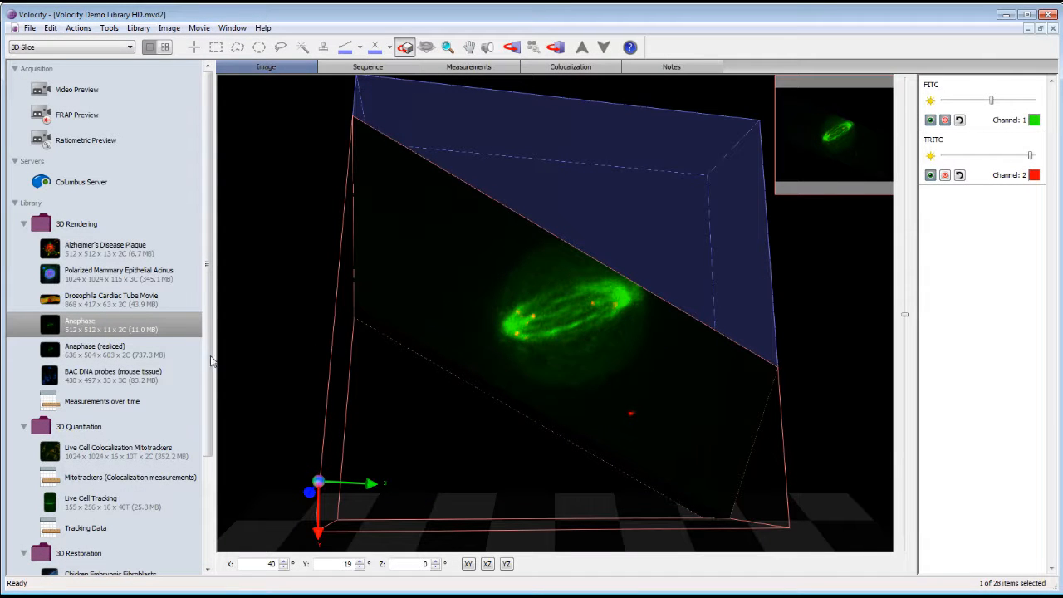
{"action": "left_click", "coordinate": [141, 357]}
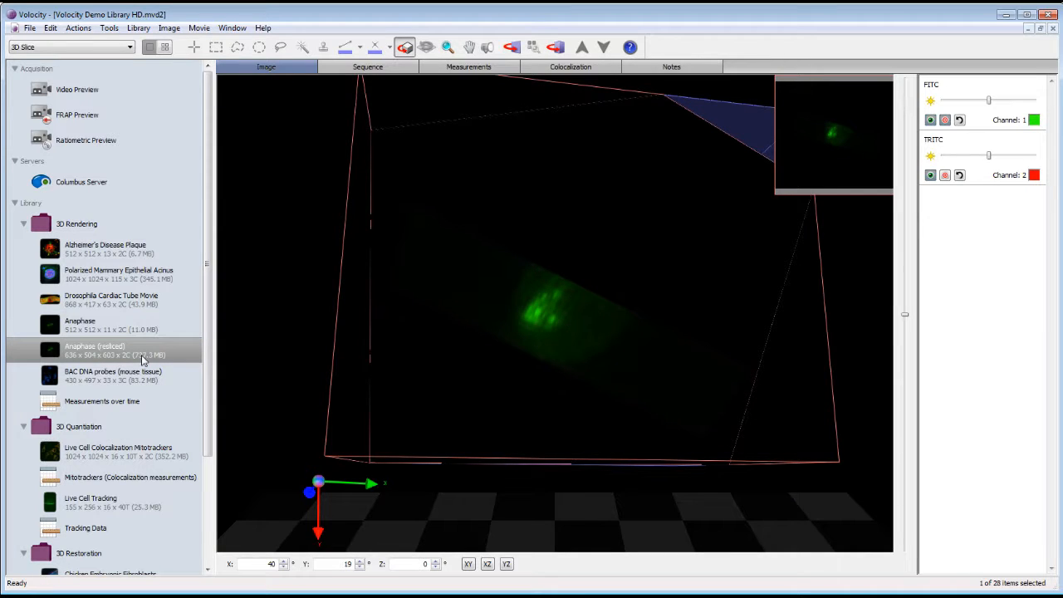
{"action": "left_click", "coordinate": [141, 332]}
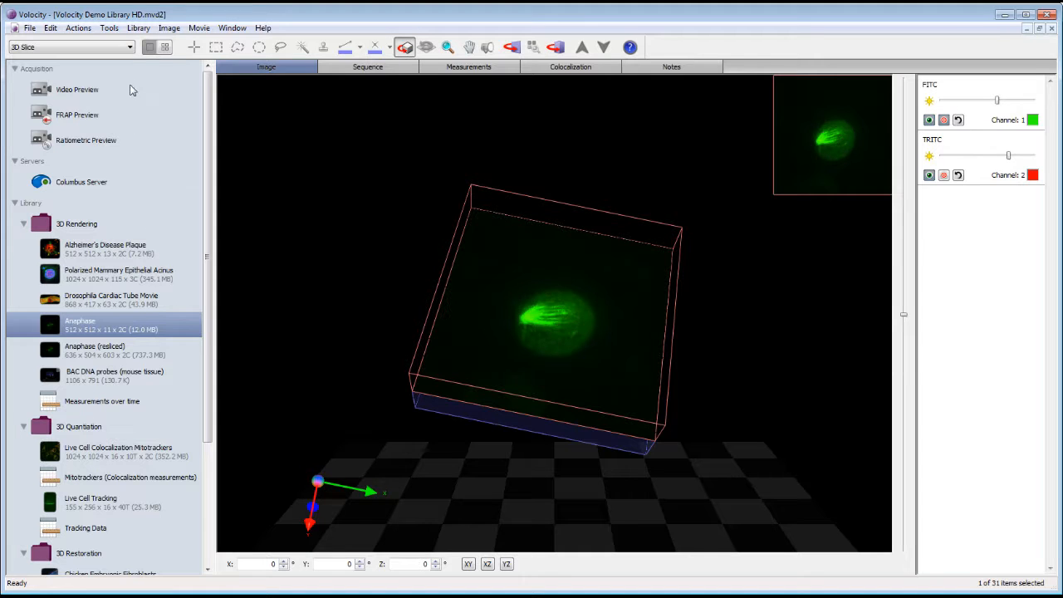
Preview the volume in Extended Focus, then return it to 3D Slice rendering
{"action": "left_click", "coordinate": [130, 47]}
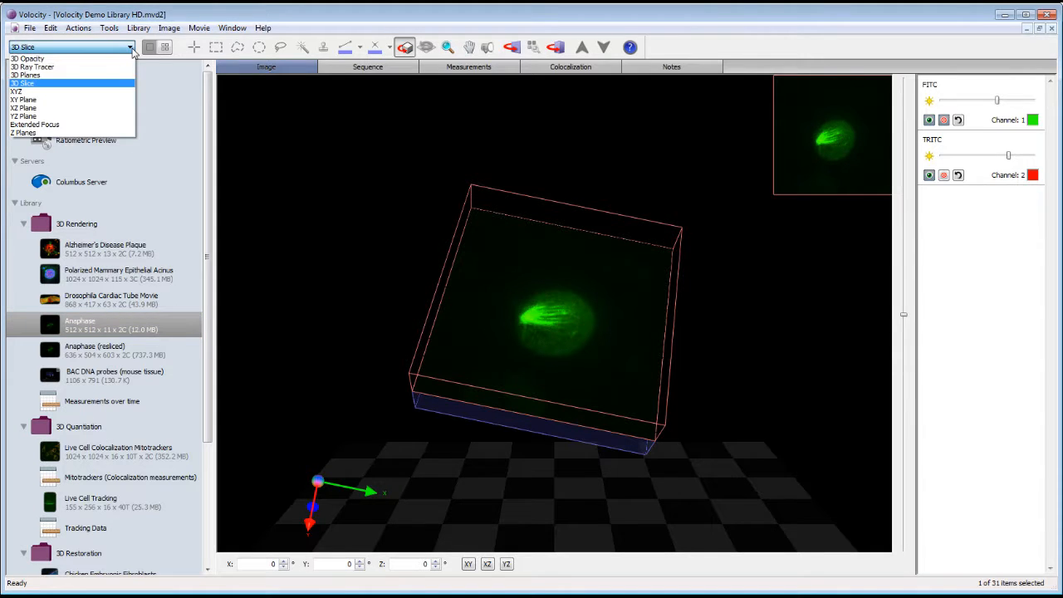
{"action": "left_click", "coordinate": [121, 125]}
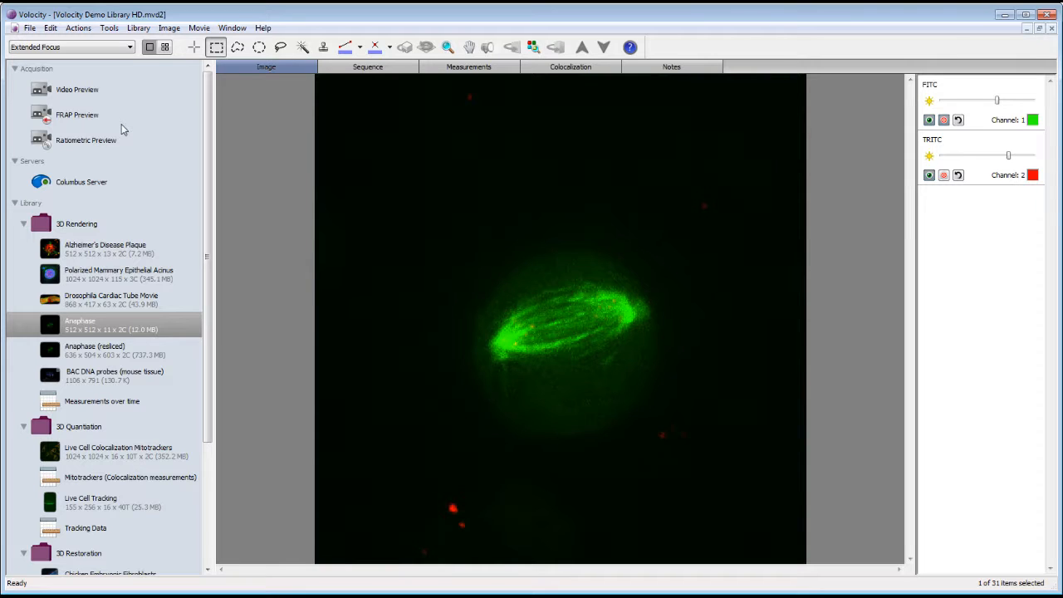
{"action": "left_click", "coordinate": [130, 48]}
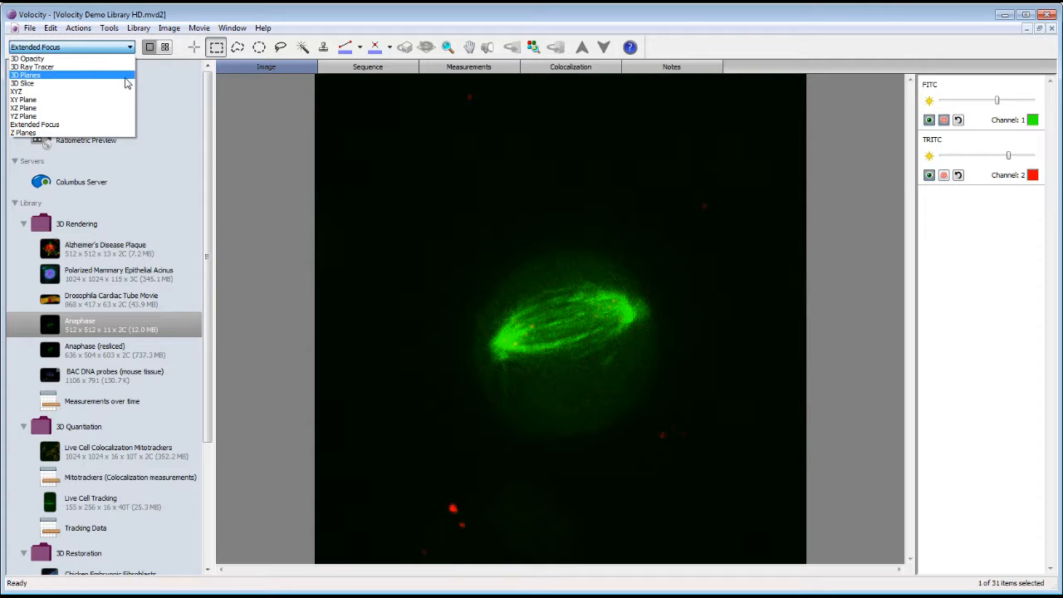
{"action": "left_click", "coordinate": [125, 83]}
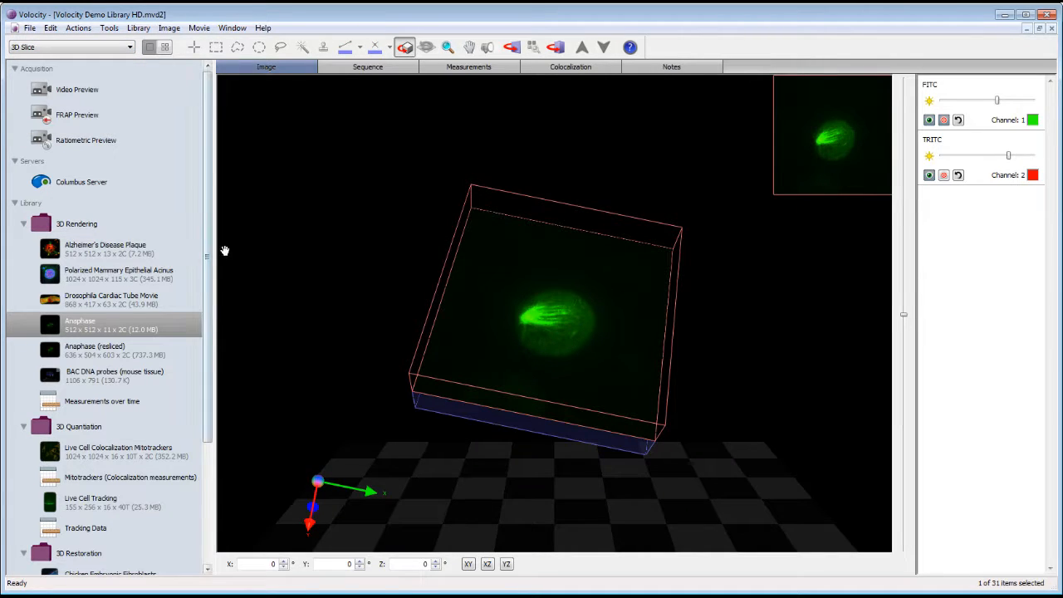
Rotate the slice 90° about X and reslice Anaphase into a new 512 x 11 x 512 volume
{"action": "left_click", "coordinate": [487, 564]}
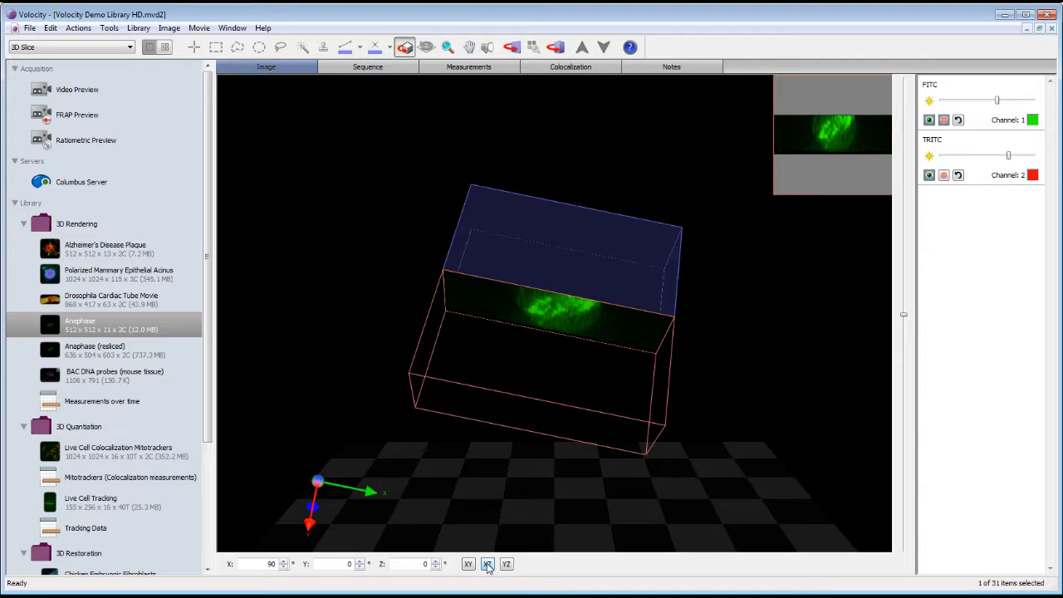
{"action": "left_click", "coordinate": [169, 28]}
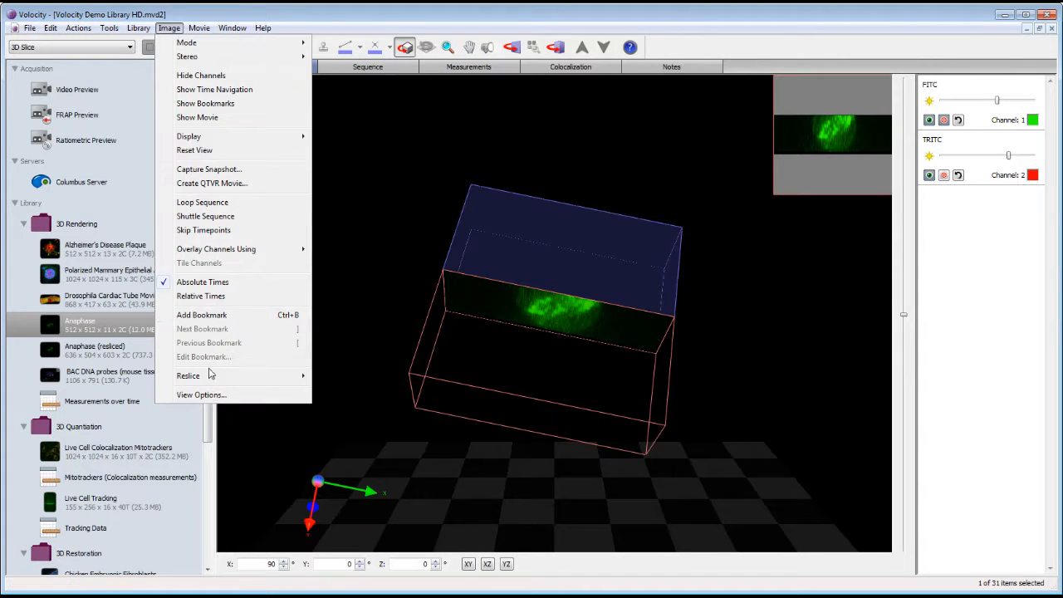
{"action": "mouse_move", "coordinate": [211, 375]}
{"action": "left_click", "coordinate": [368, 377]}
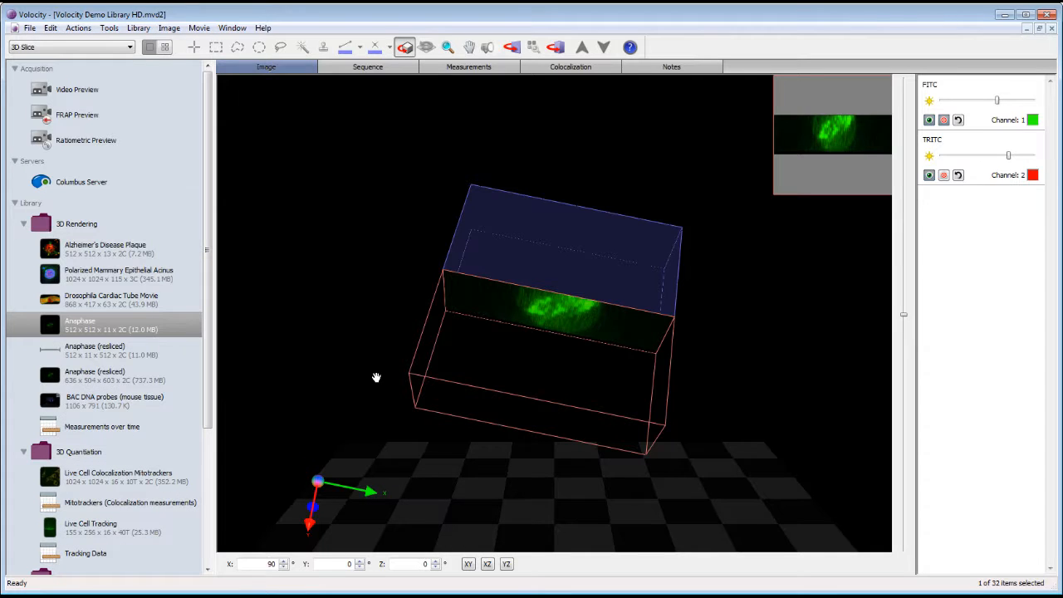
Open Anaphase (resliced) and display it in Extended Focus mode
{"action": "left_click", "coordinate": [155, 355]}
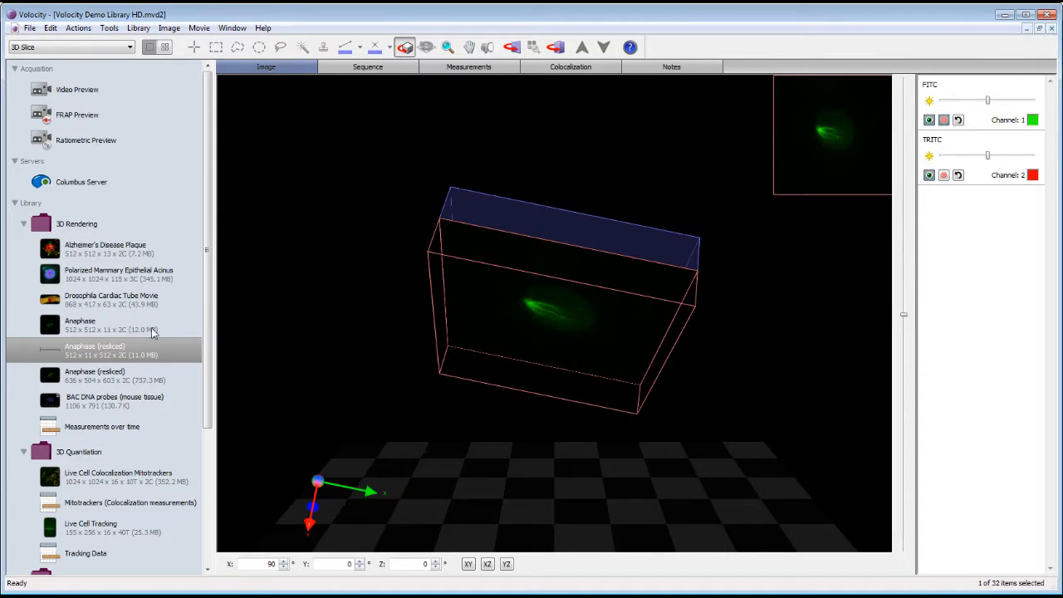
{"action": "left_click", "coordinate": [131, 48]}
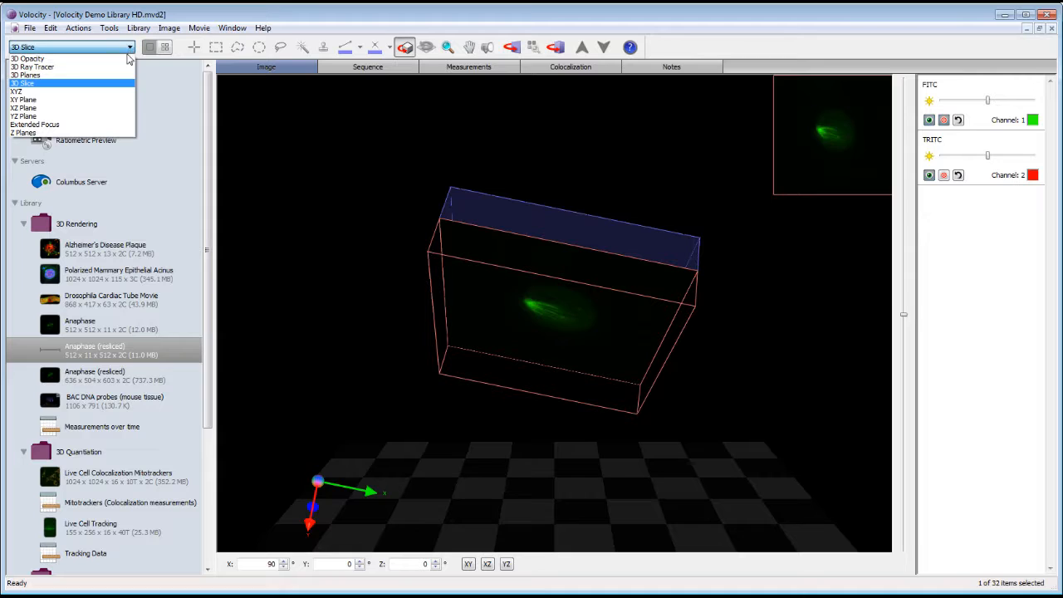
{"action": "left_click", "coordinate": [113, 124]}
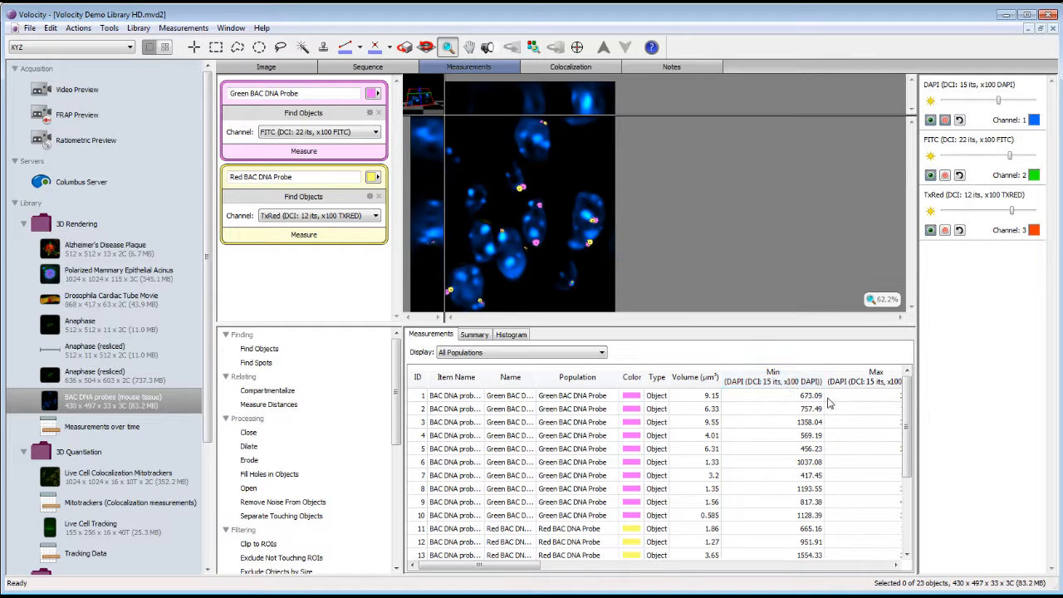
Scroll the measurement table listing the 23 Green and Red BAC DNA Probe objects
{"action": "mouse_move", "coordinate": [906, 429]}
{"action": "left_mouse_down"}
{"action": "mouse_move", "coordinate": [907, 510]}
{"action": "mouse_move", "coordinate": [910, 411]}
{"action": "left_mouse_up"}
Select probe rows 5 through 12, including green 9 and red 11 and 12, to locate them
{"action": "left_click", "coordinate": [606, 449]}
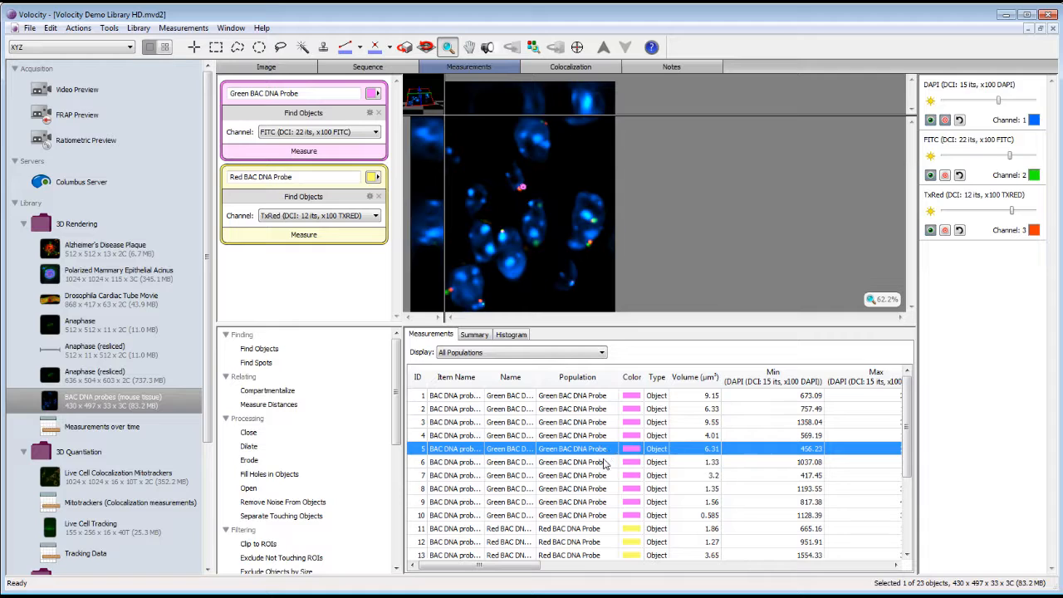
{"action": "left_click", "coordinate": [605, 463]}
{"action": "left_click", "coordinate": [604, 475]}
{"action": "left_click", "coordinate": [601, 503]}
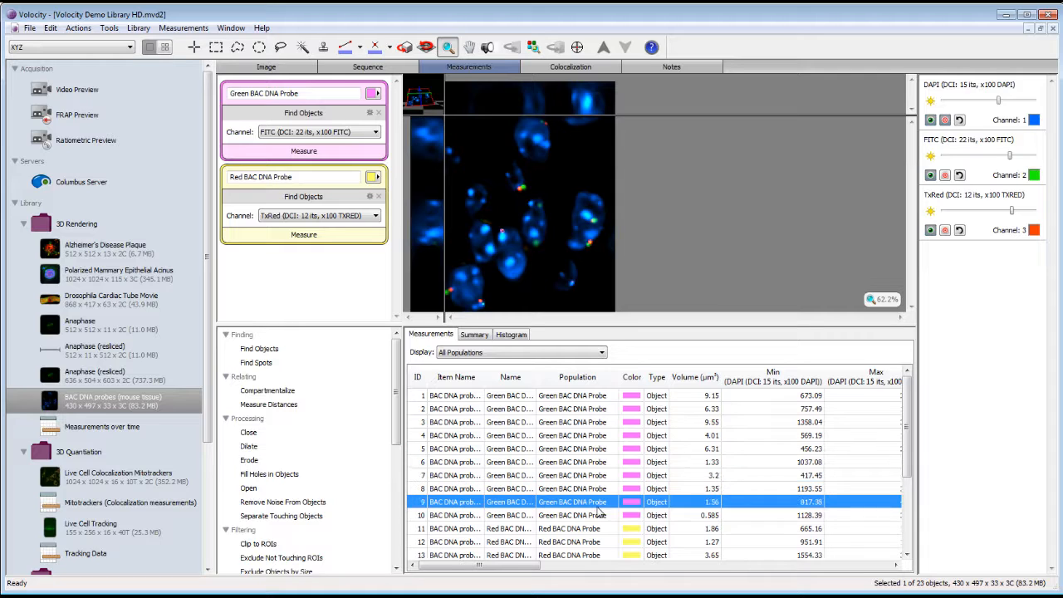
{"action": "left_click", "coordinate": [597, 529]}
{"action": "left_click", "coordinate": [593, 543]}
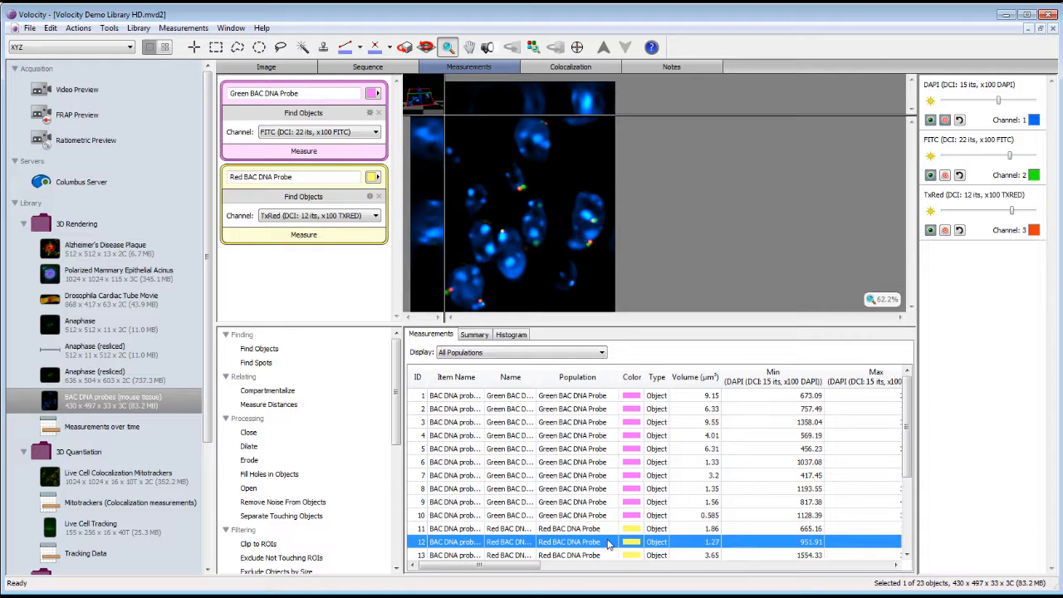
Return to the first probe and select all 23 probe objects
{"action": "left_click", "coordinate": [606, 398]}
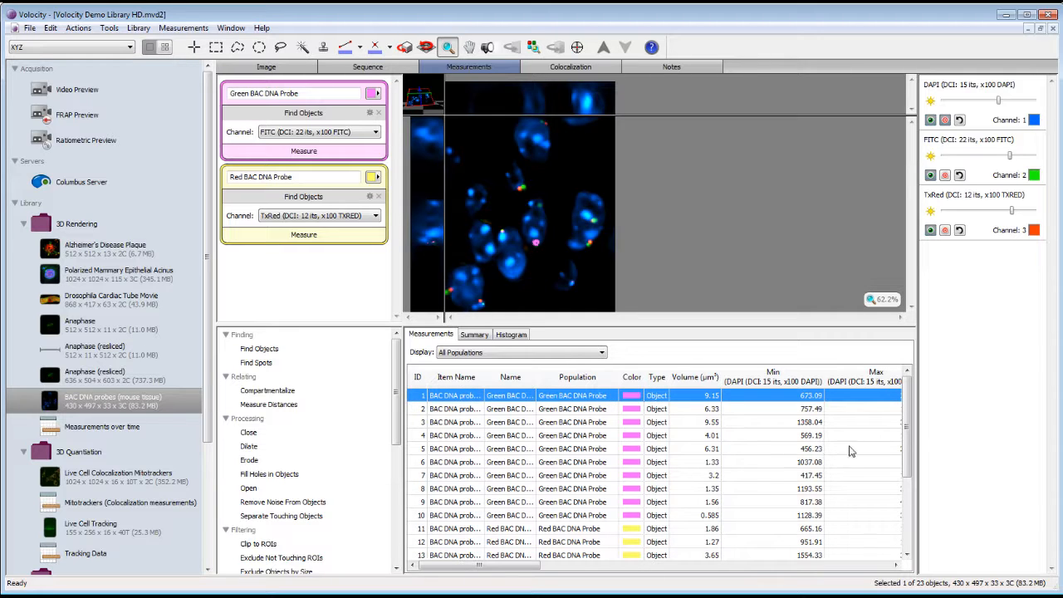
{"action": "left_click_drag", "start_coordinate": [907, 428], "coordinate": [909, 539]}
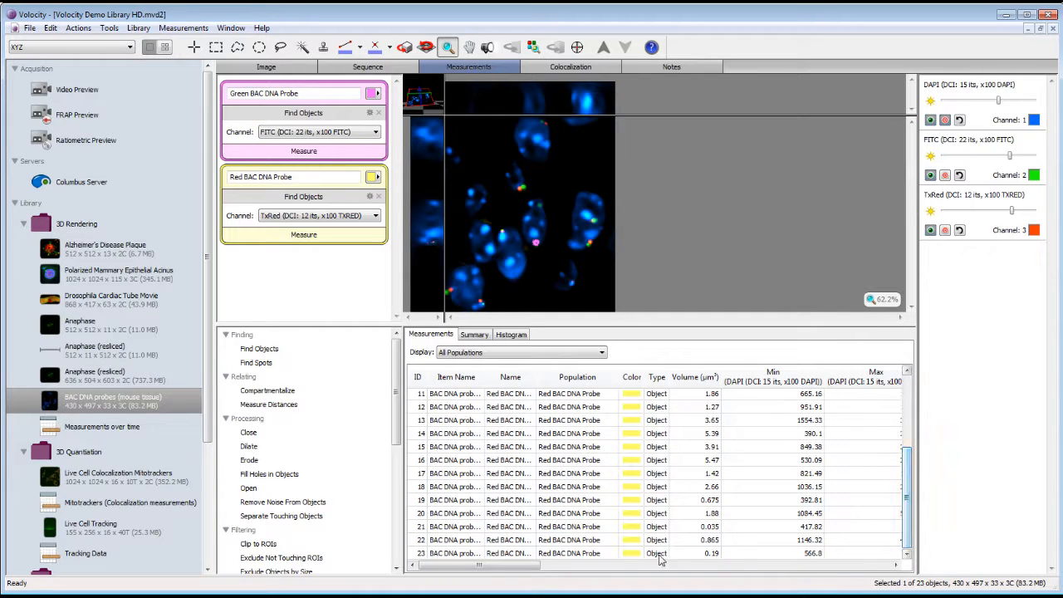
{"action": "left_click", "coordinate": [607, 553], "text": "shift"}
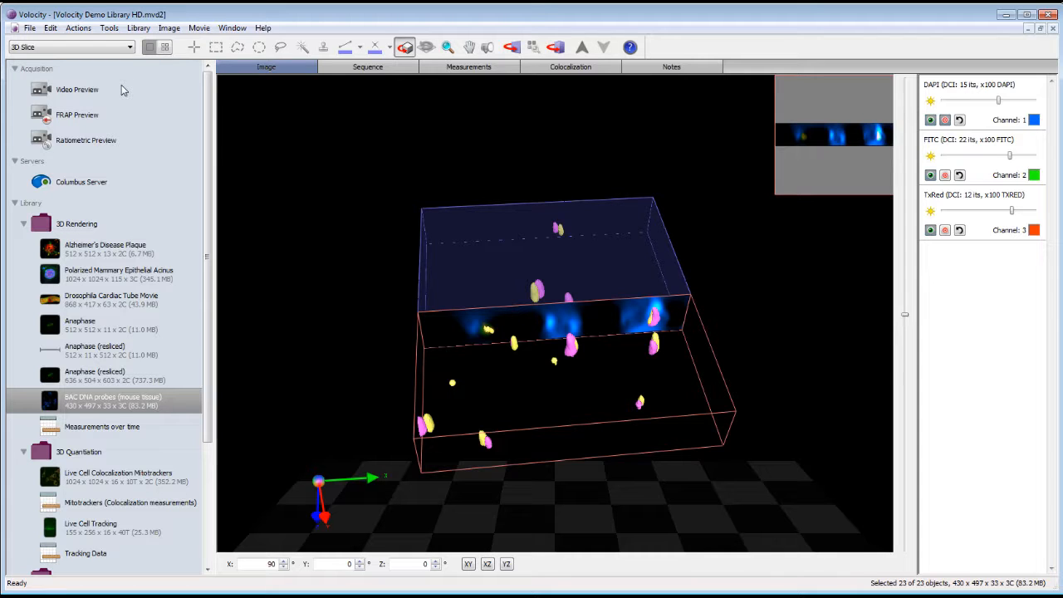
Capture a 1106 x 791 current-view-size snapshot of the BAC DNA probe rendering into the library
{"action": "left_click", "coordinate": [167, 29]}
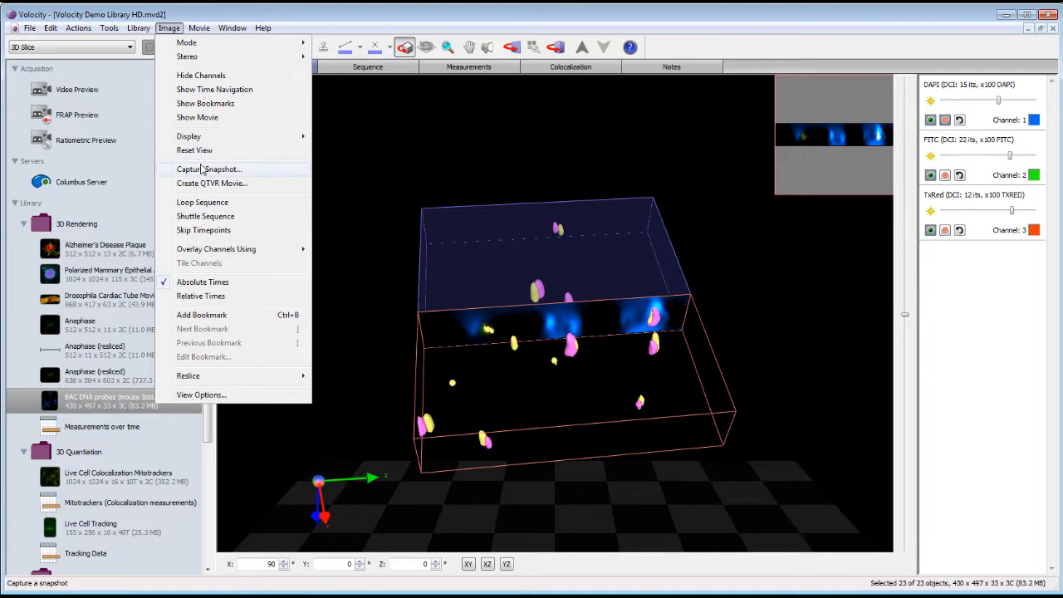
{"action": "left_click", "coordinate": [269, 169]}
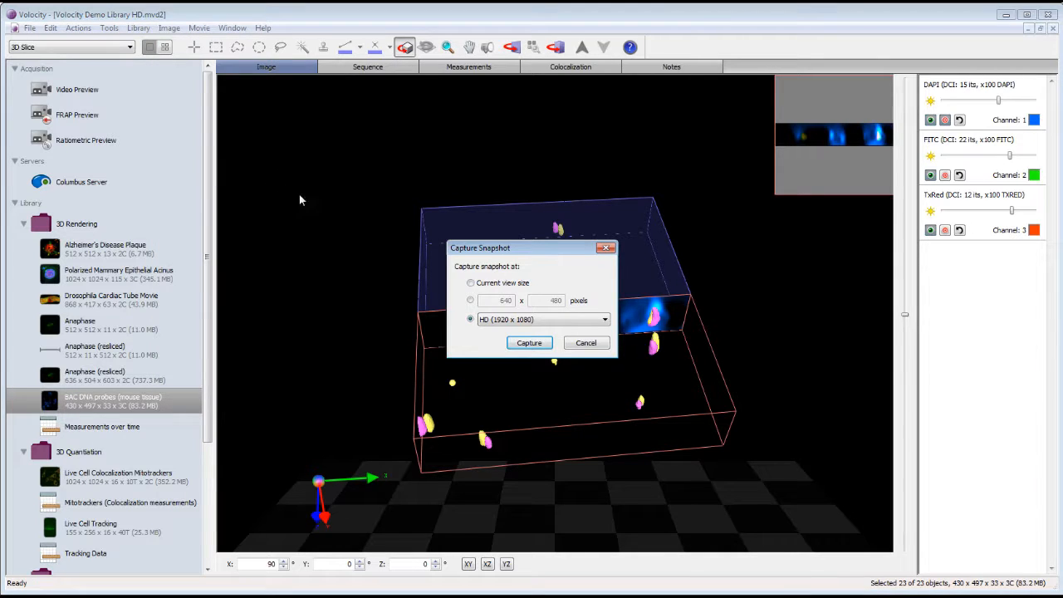
{"action": "left_click", "coordinate": [470, 283]}
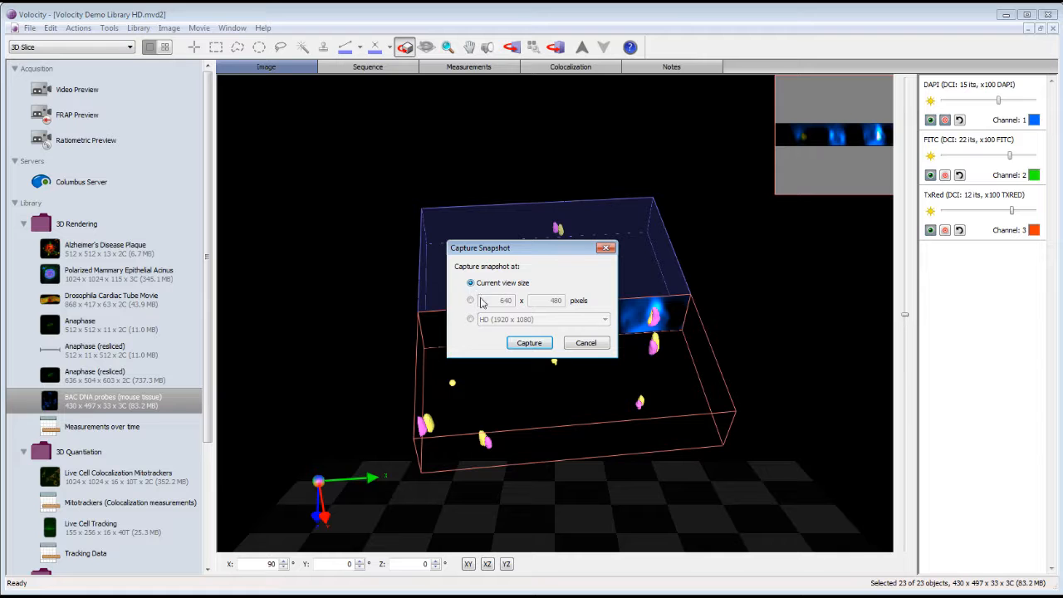
{"action": "left_click", "coordinate": [522, 343]}
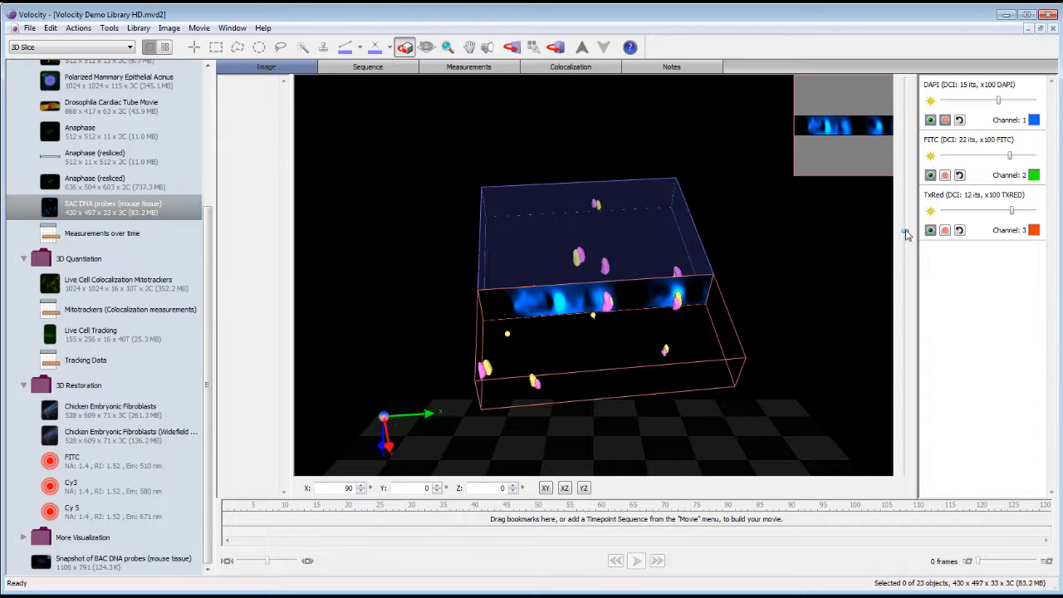
Move the slice plane through the volume and bookmark two slice positions with Ctrl+B
{"action": "left_click_drag", "start_coordinate": [903, 230], "coordinate": [911, 487]}
{"action": "key", "text": "ctrl+b"}
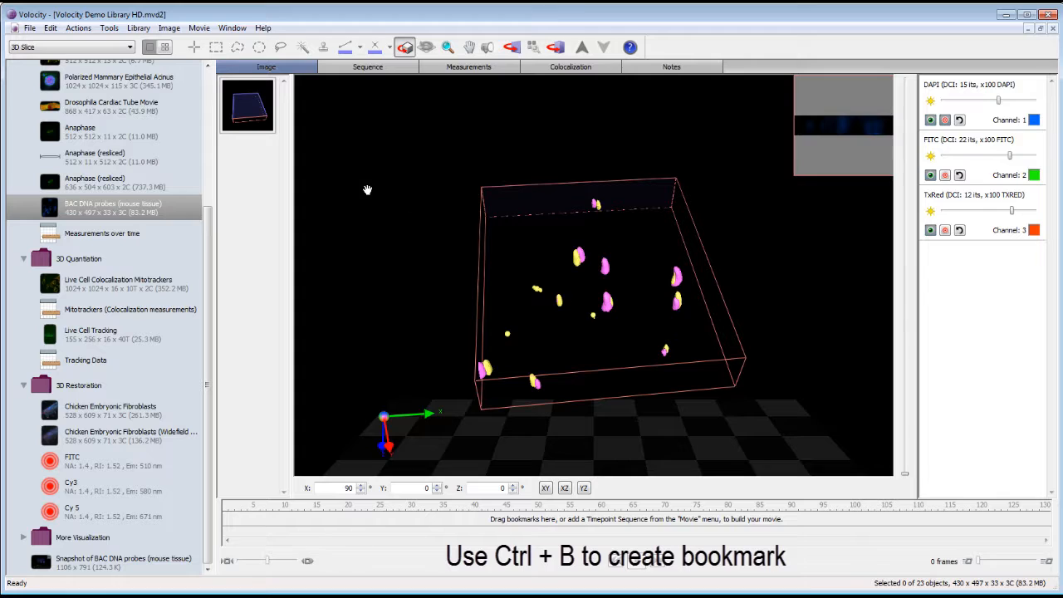
{"action": "key", "text": "ctrl+b"}
Put the bookmarks on the movie timeline, shorten the second clip, and play the 13-frame movie
{"action": "left_click", "coordinate": [236, 122]}
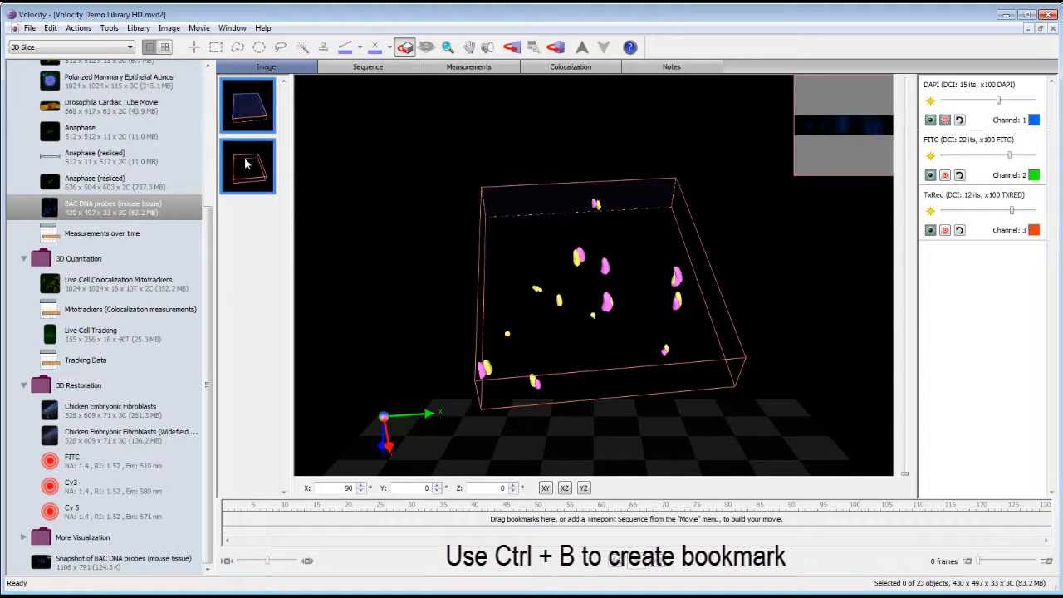
{"action": "left_click_drag", "start_coordinate": [239, 123], "coordinate": [257, 517]}
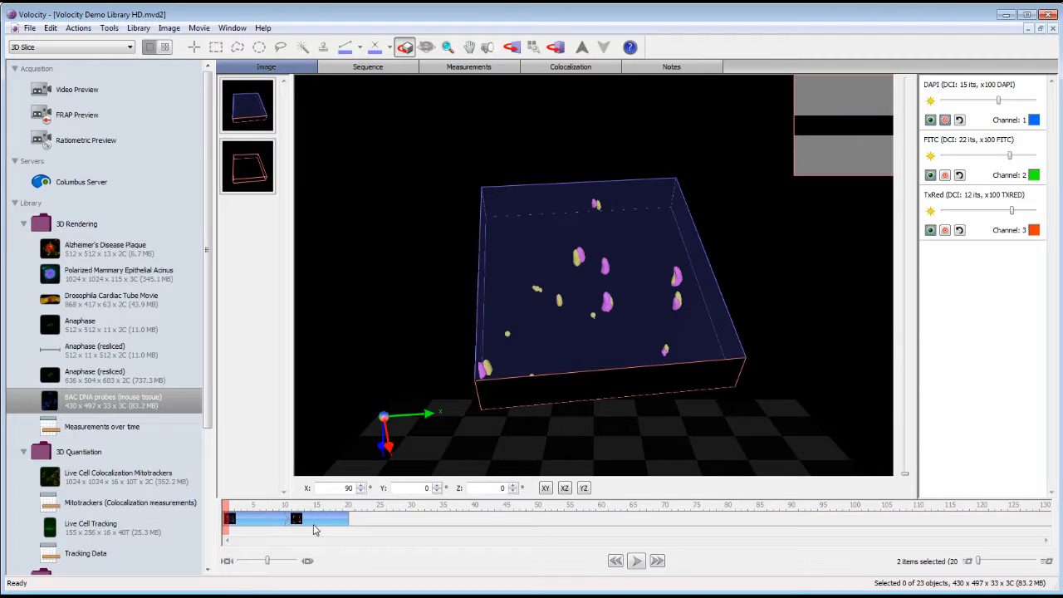
{"action": "left_click_drag", "start_coordinate": [326, 519], "coordinate": [304, 519]}
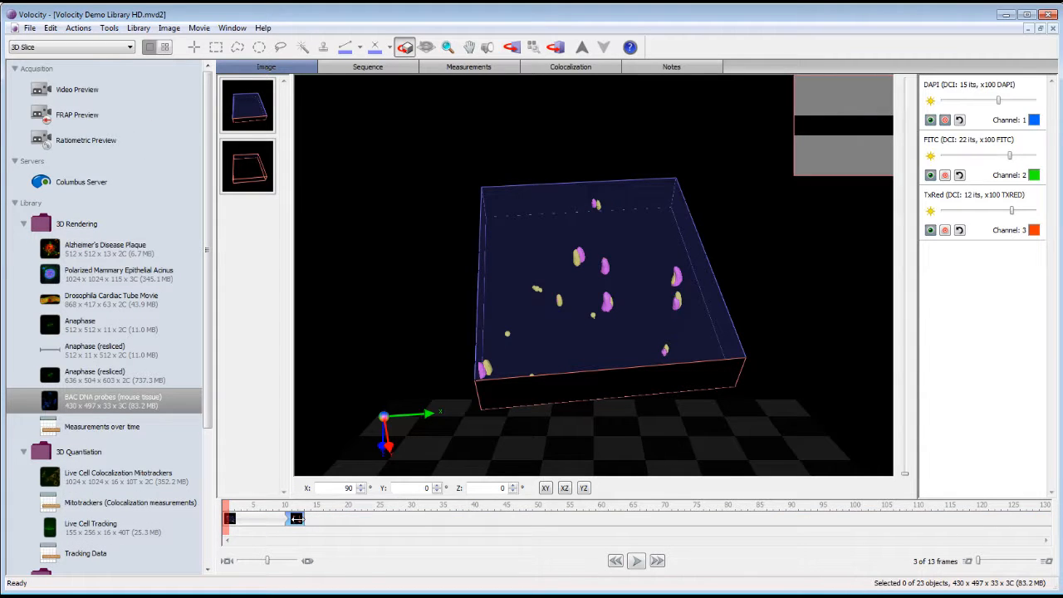
{"action": "left_click", "coordinate": [636, 560]}
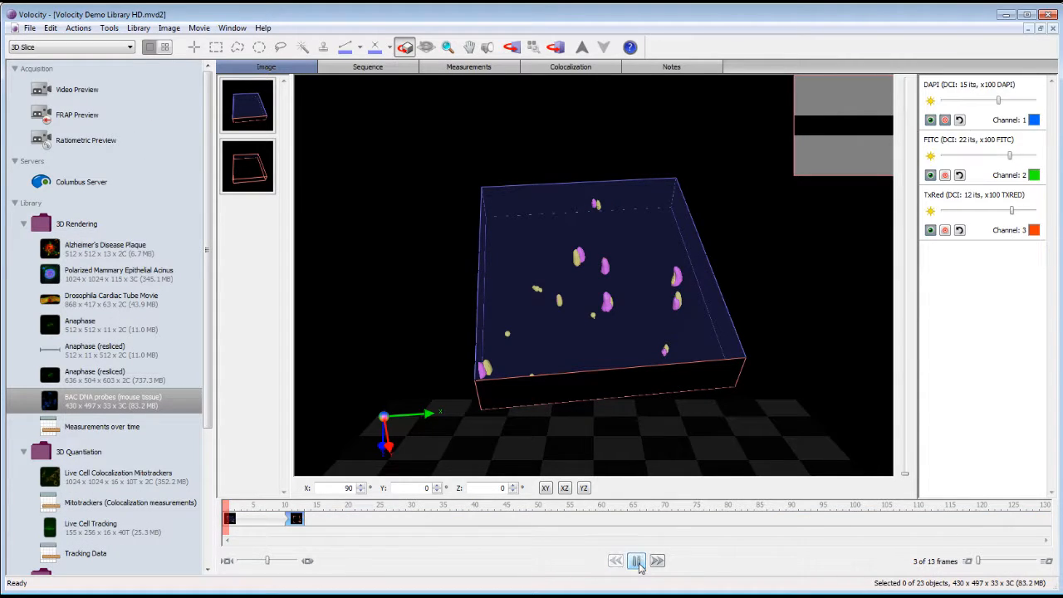